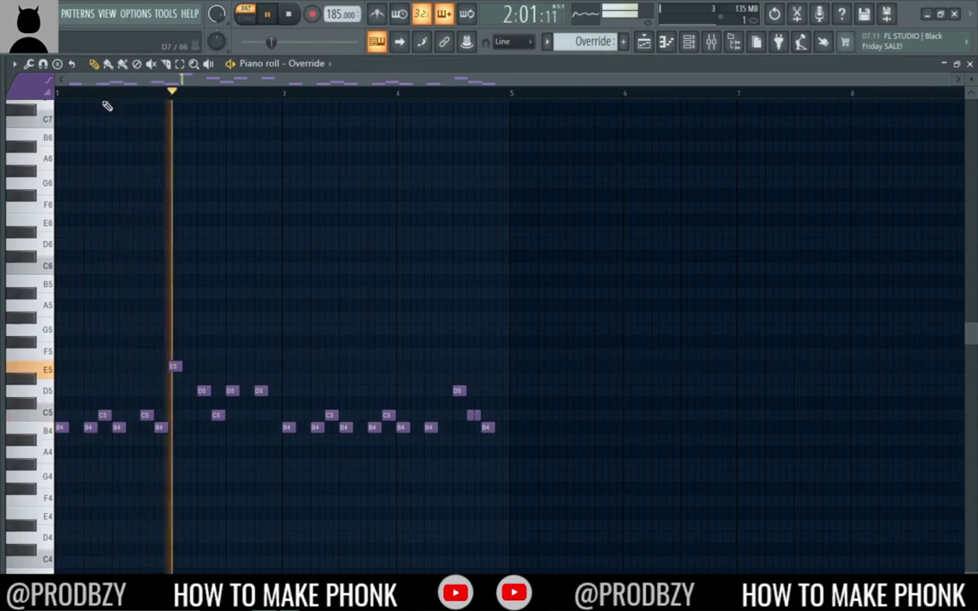
Step: Bypass Kickstart 2 and Fruity parametric EQ 2 on the Master, and play back the Override pattern in the piano roll
click(717, 48)
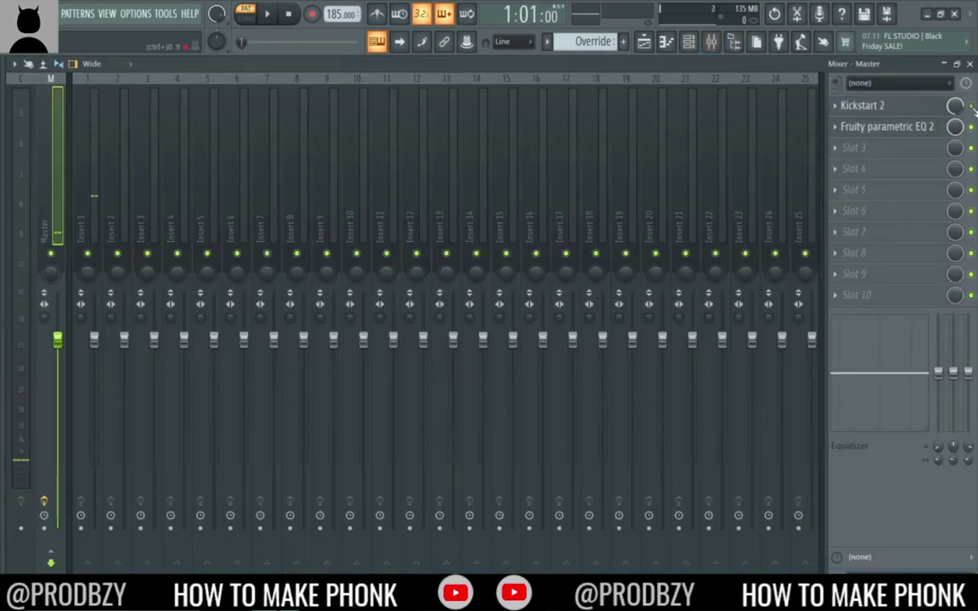
click(970, 64)
key(space)
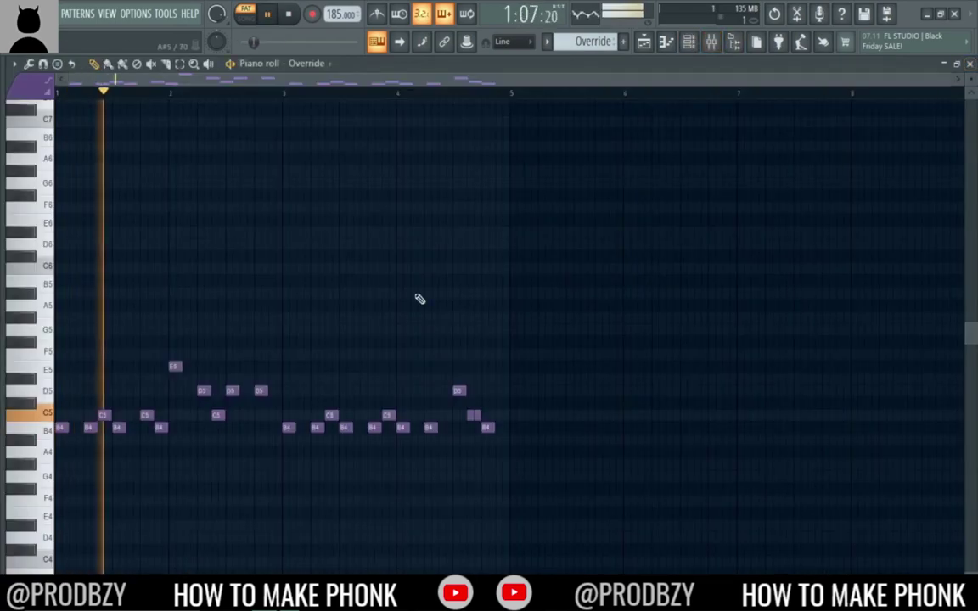
scroll(425, 235, down, 2)
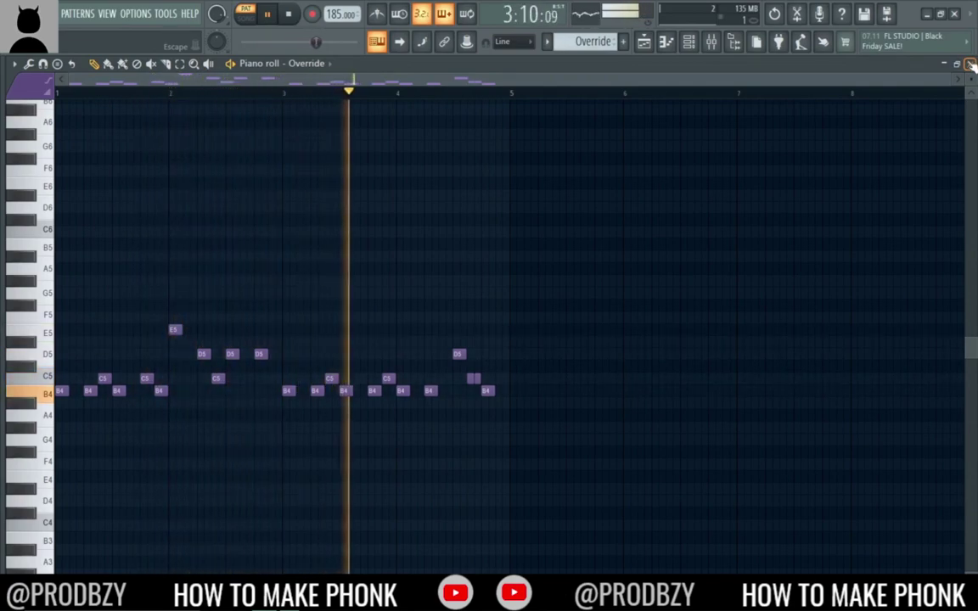
key(space)
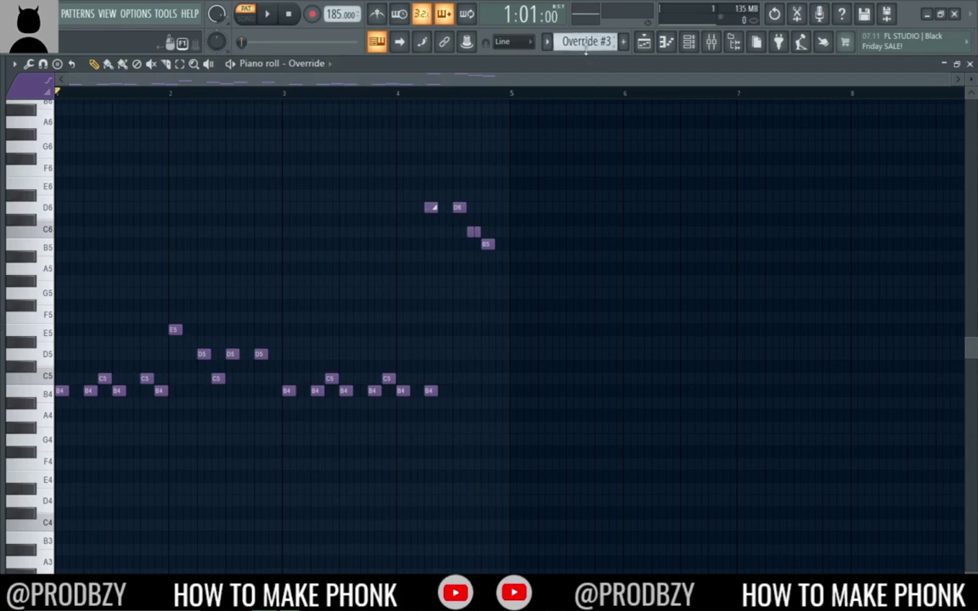
Step: Play back the Override #3 pattern in the piano roll to review its melody variation
scroll(586, 42, down, 1)
scroll(586, 43, up, 1)
scroll(585, 42, down, 1)
scroll(586, 42, up, 1)
key(space)
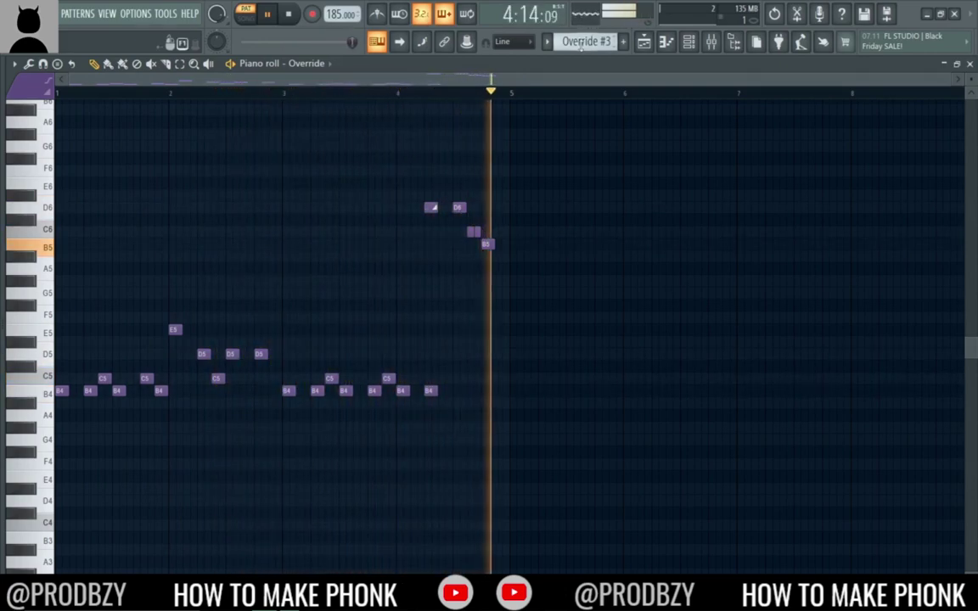
key(space)
scroll(586, 41, up, 1)
scroll(585, 41, down, 1)
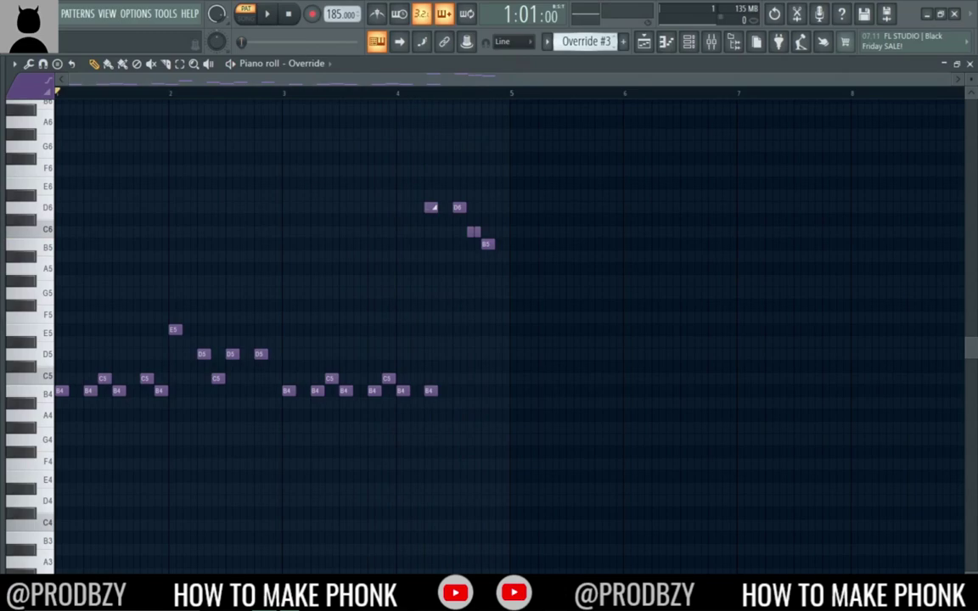
Step: Switch to the Override #2 pattern and play back its notes in the piano roll
key(F6)
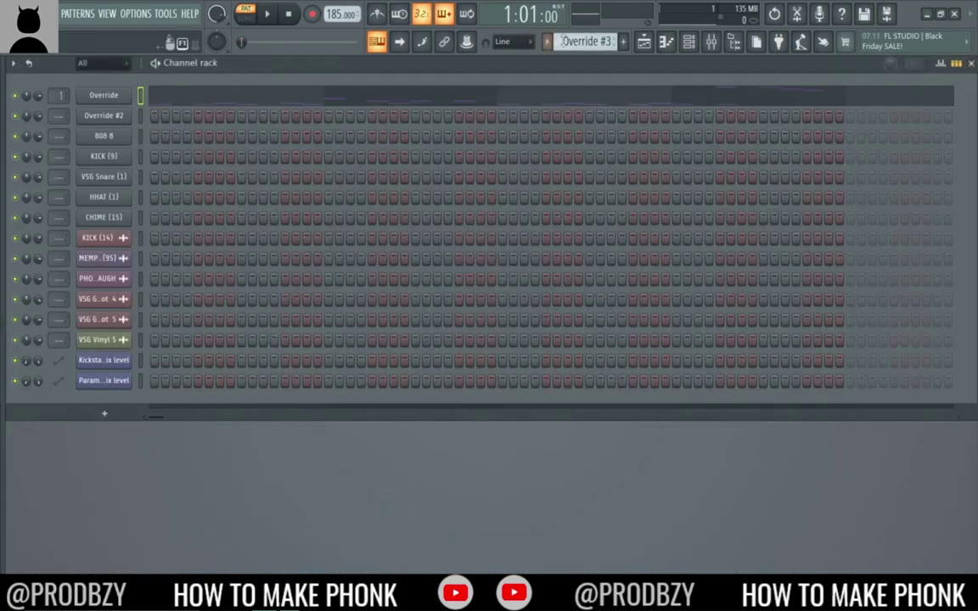
scroll(586, 41, up, 1)
key(F7)
scroll(420, 136, up, 3)
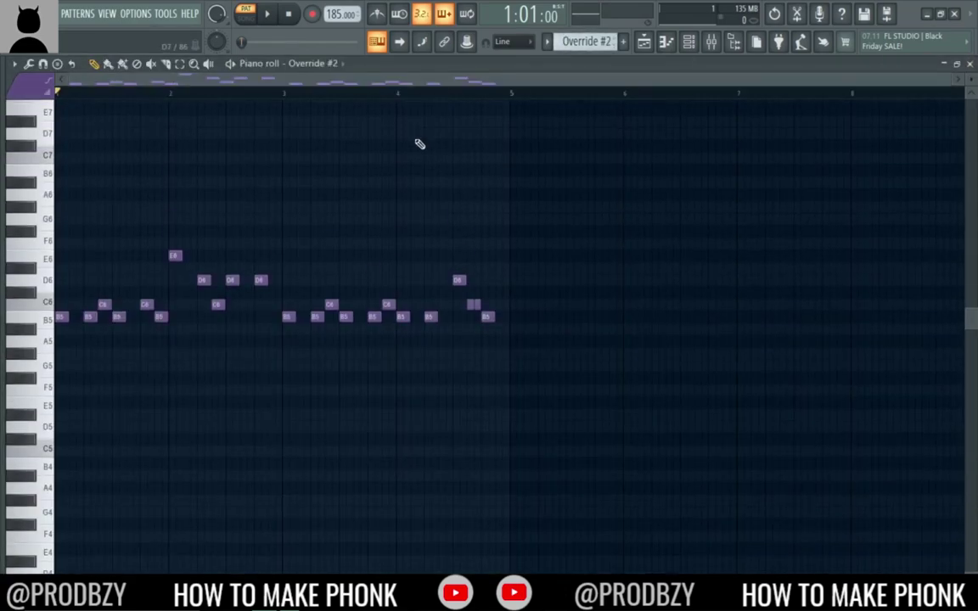
key(space)
scroll(420, 144, up, 2)
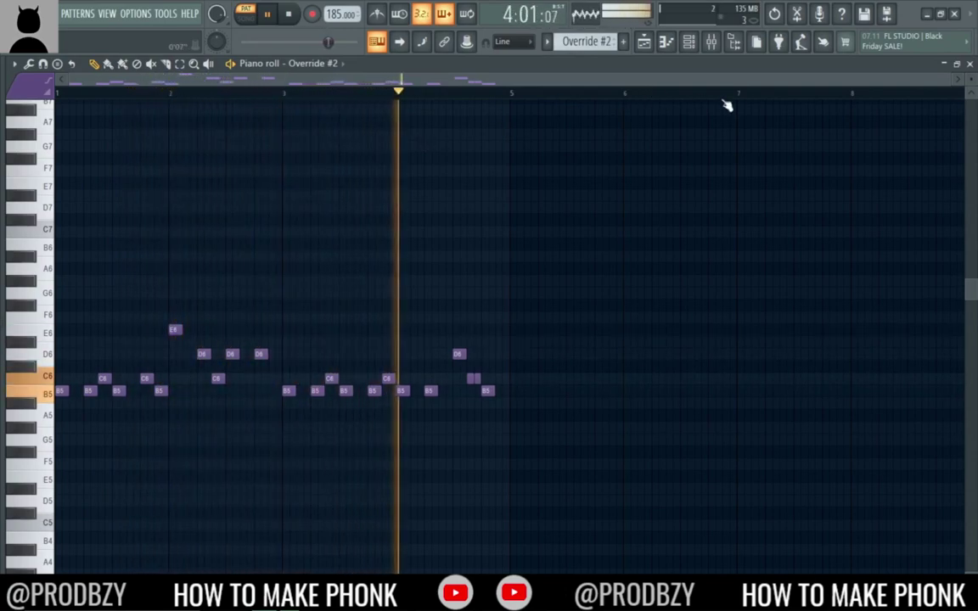
key(space)
click(970, 64)
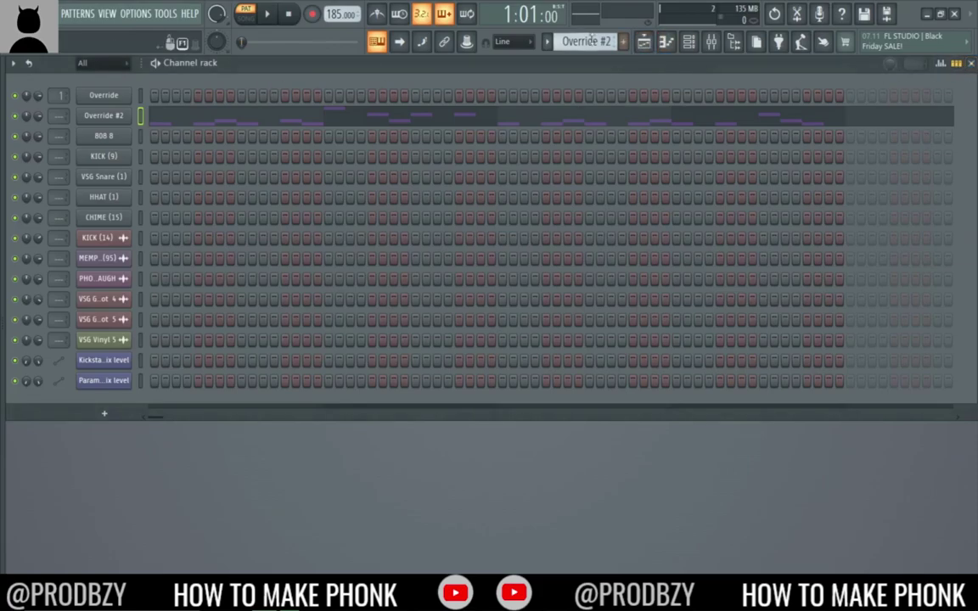
Step: Open the 808 8 pattern's notes in the piano roll and play the bassline back
scroll(592, 40, down, 1)
click(403, 138)
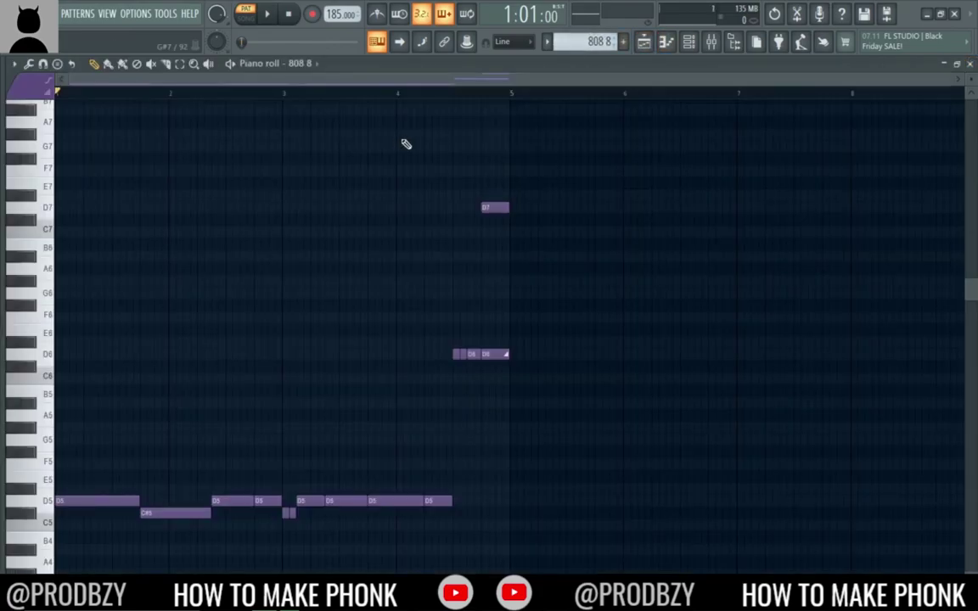
scroll(405, 145, down, 2)
key(space)
scroll(399, 145, up, 1)
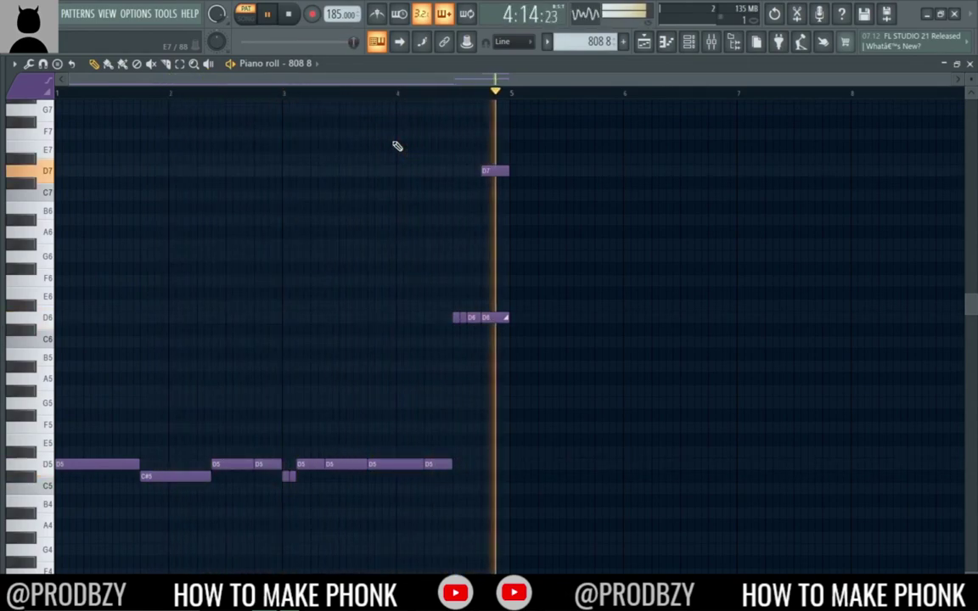
key(space)
click(970, 65)
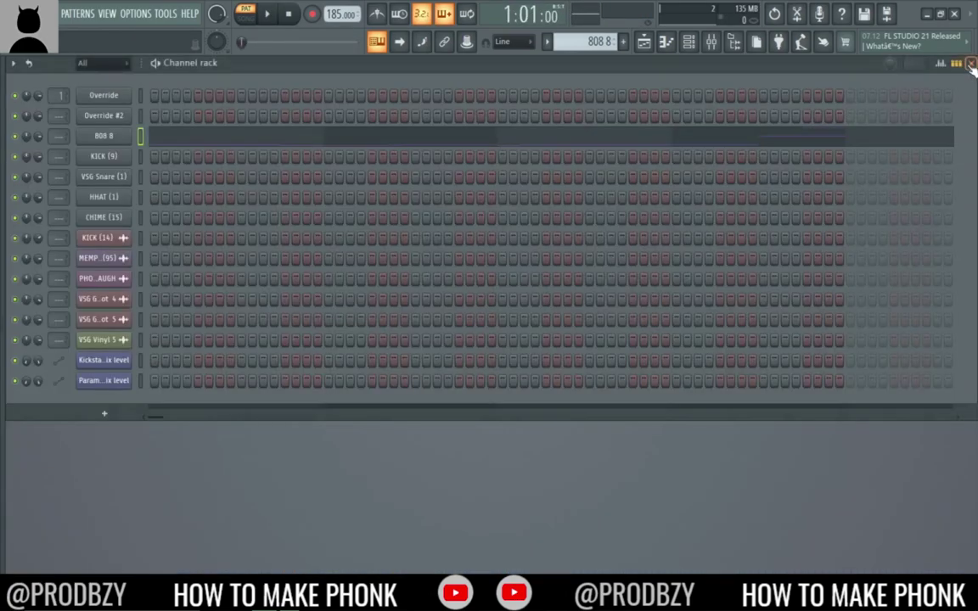
Step: Open the KICK (9) channel's notes in the piano roll and listen to the kick pattern
key(KP_Add)
right_click(100, 158)
click(136, 146)
key(space)
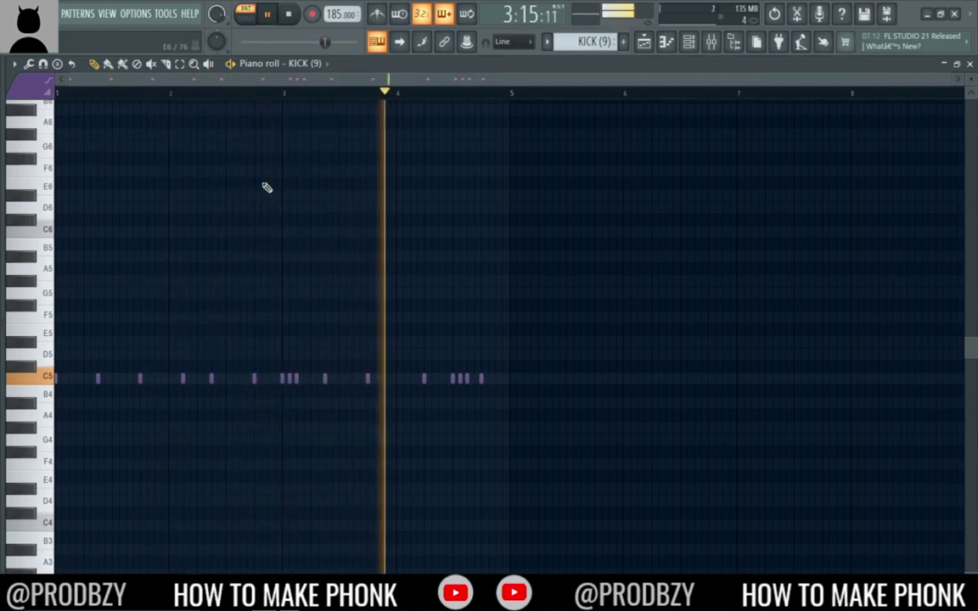
key(space)
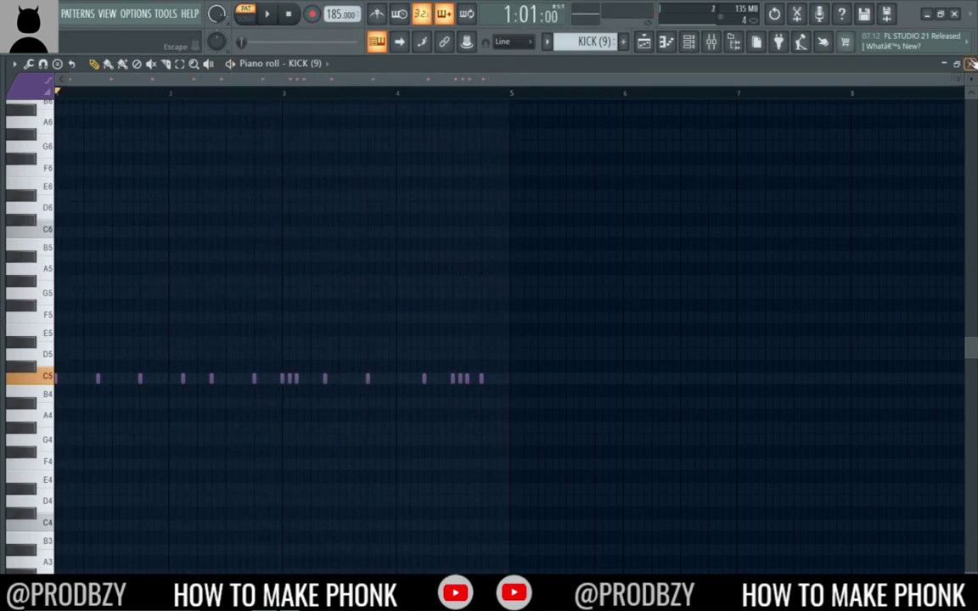
click(970, 64)
Step: Open the VSG Snare (1) channel's notes in the piano roll and listen to the snare pattern
key(KP_Subtract)
right_click(93, 175)
click(171, 162)
key(space)
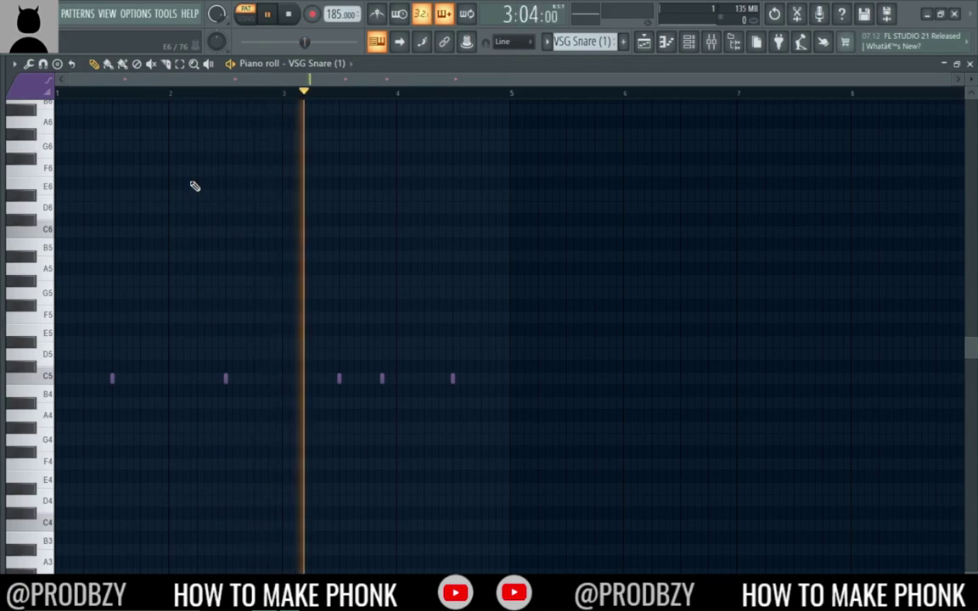
key(space)
click(970, 64)
Step: Open the HHAT (1) pattern's notes in the piano roll and listen to the hi-hat rolls
scroll(582, 41, down, 1)
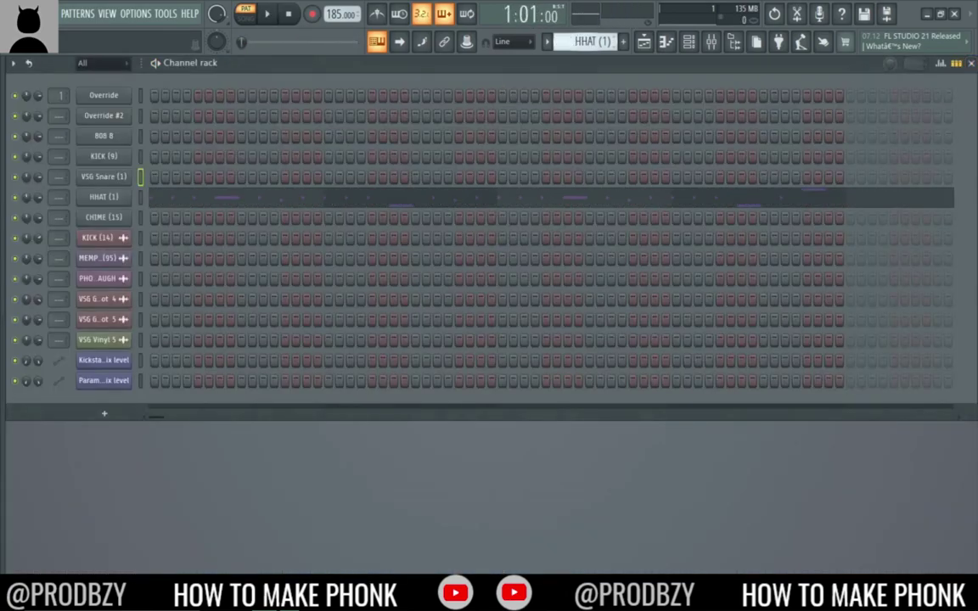
click(422, 199)
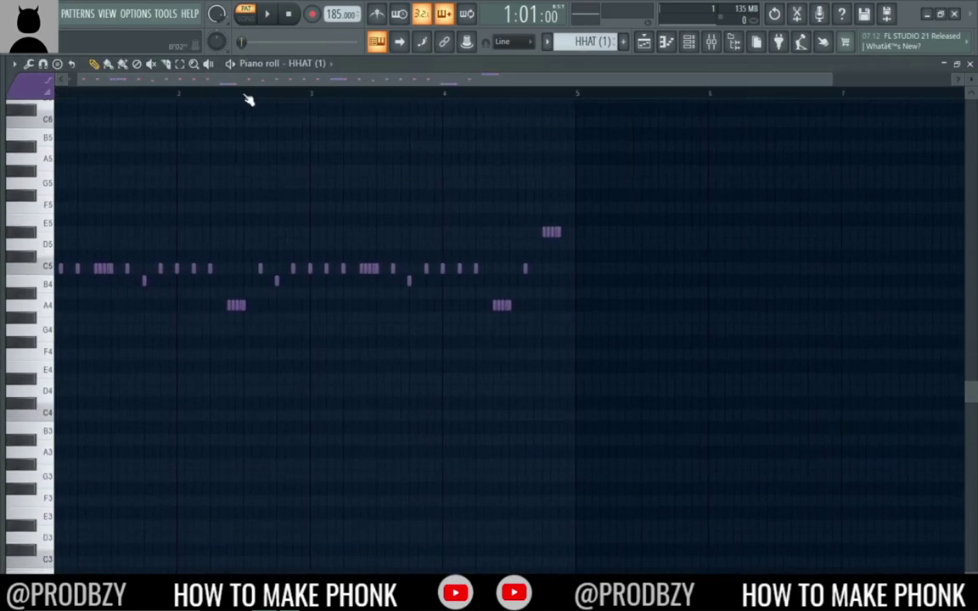
key(space)
scroll(114, 146, up, 3)
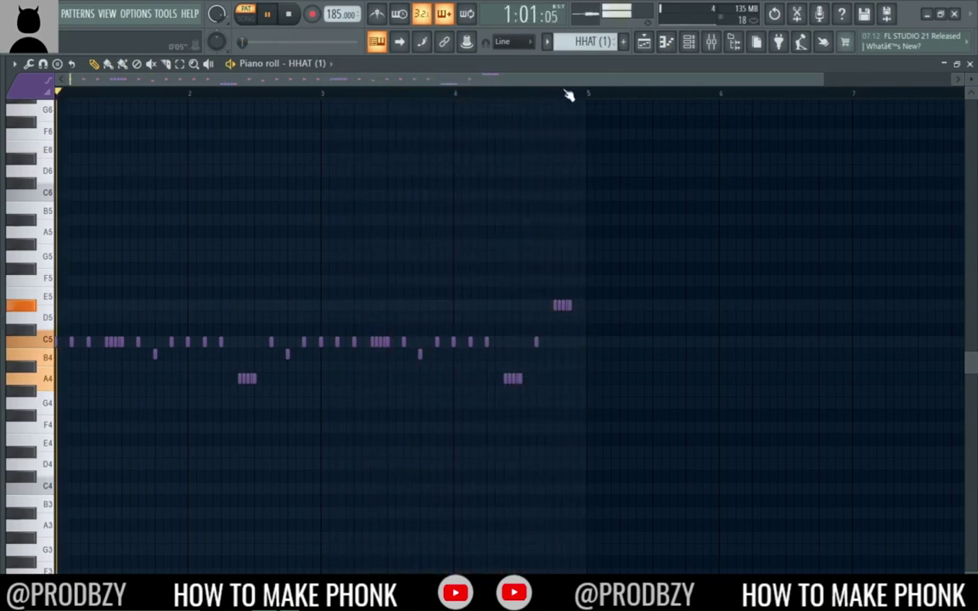
click(970, 64)
key(space)
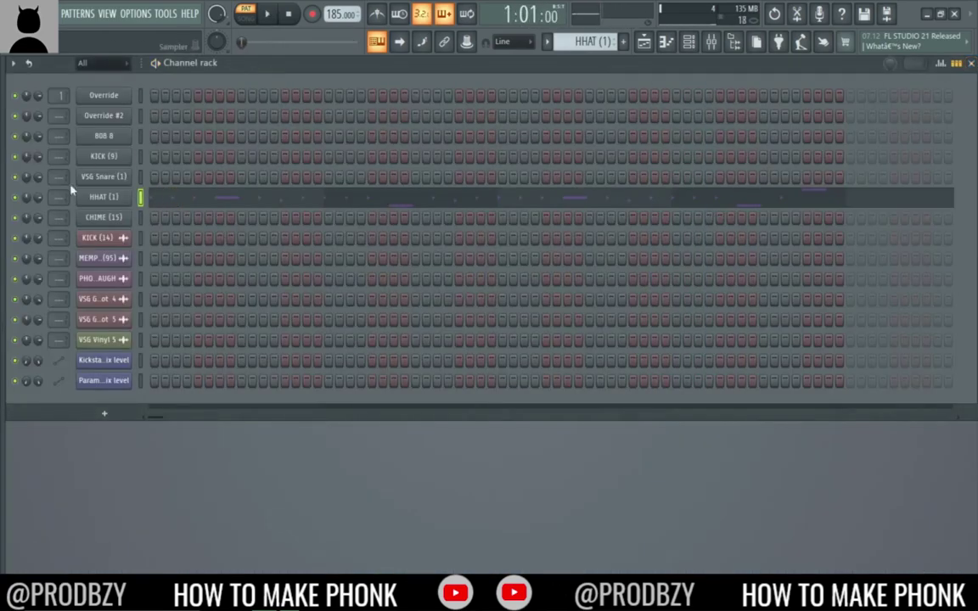
Step: Show the CHIME (15) notes of Pattern 8 in the piano roll, play them back and close the channel rack
scroll(577, 39, down, 1)
right_click(104, 218)
click(142, 218)
key(space)
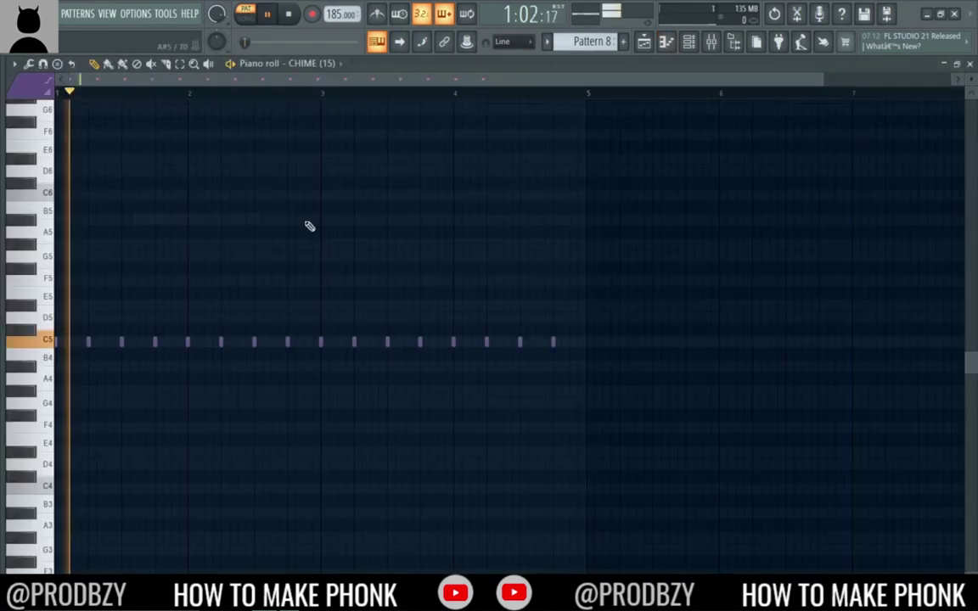
click(970, 64)
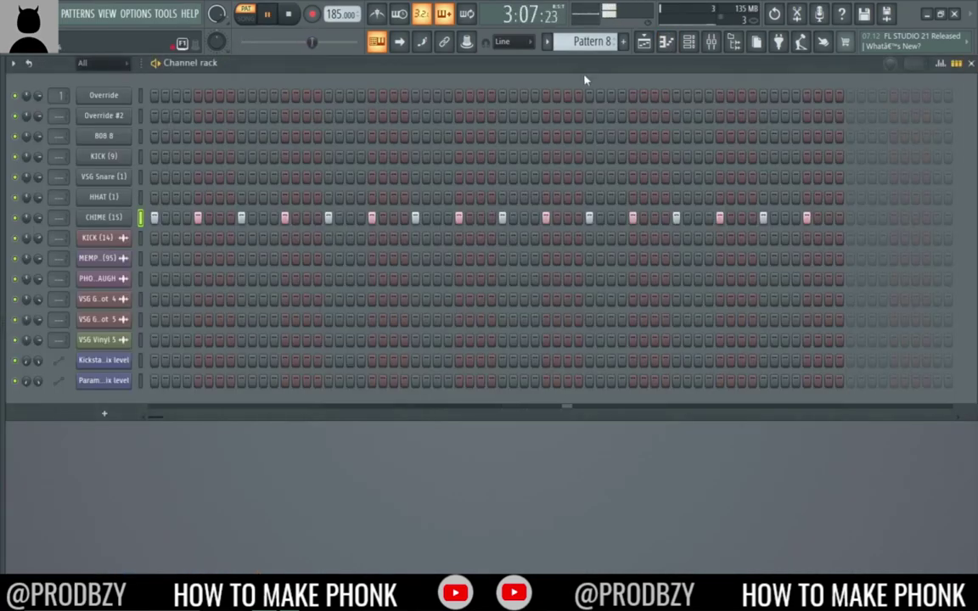
key(space)
click(971, 65)
Step: Show the playlist's audio clips and inspect the sample settings of the KICK (14) clip
click(644, 43)
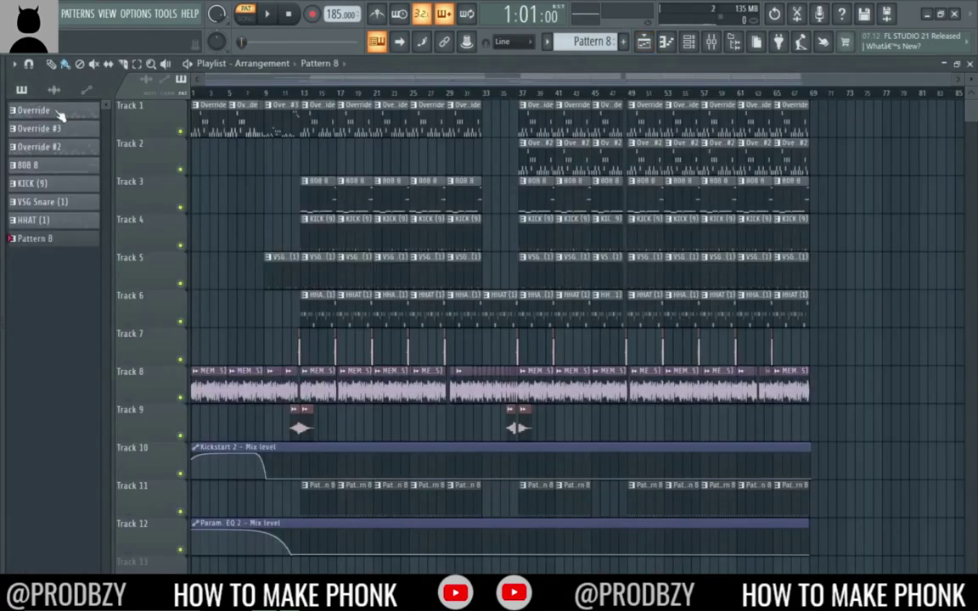
click(54, 89)
click(30, 111)
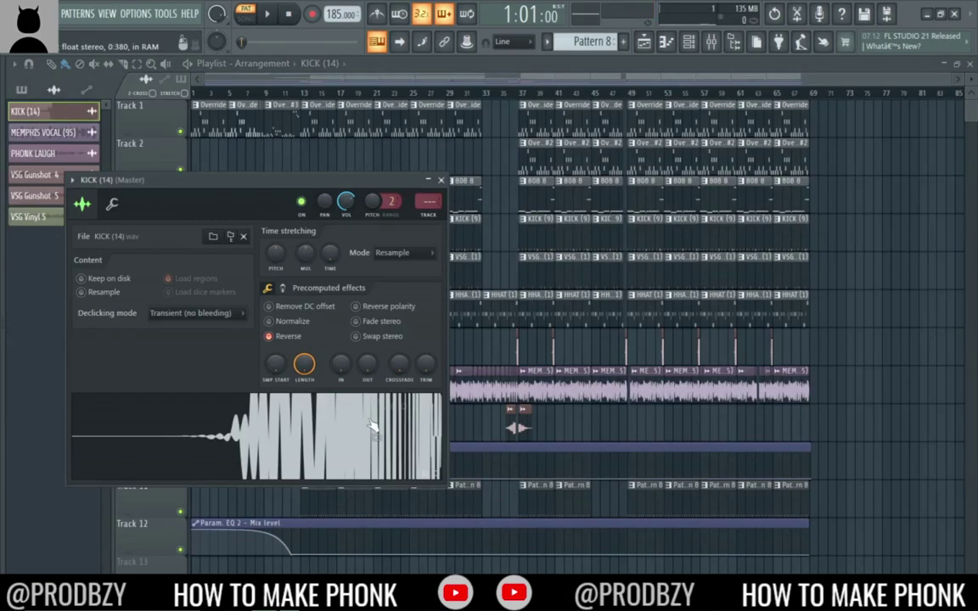
click(440, 180)
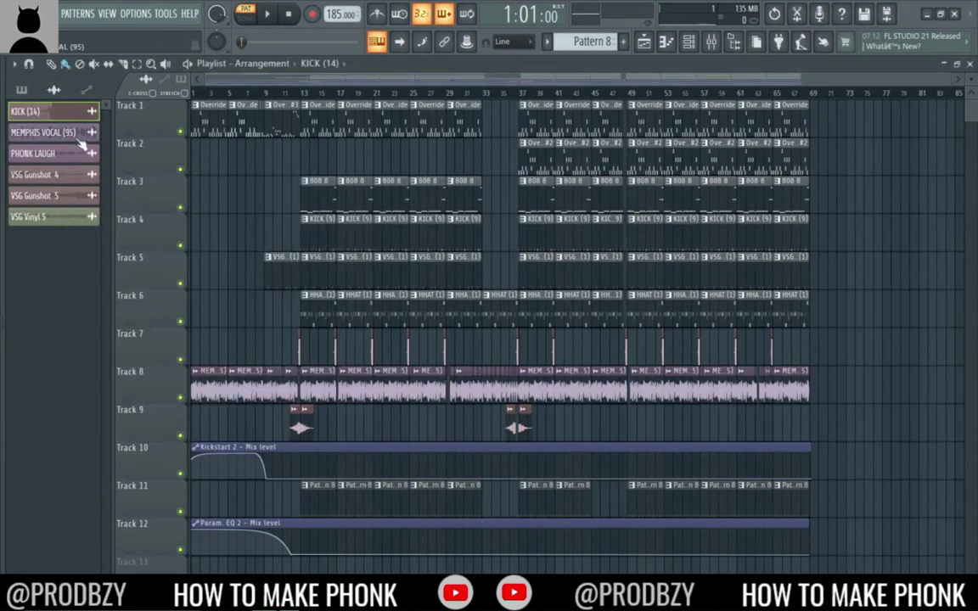
Step: Inspect the PHONK LAUGH and VSG Gunshot 4 audio clips in the playlist
click(34, 154)
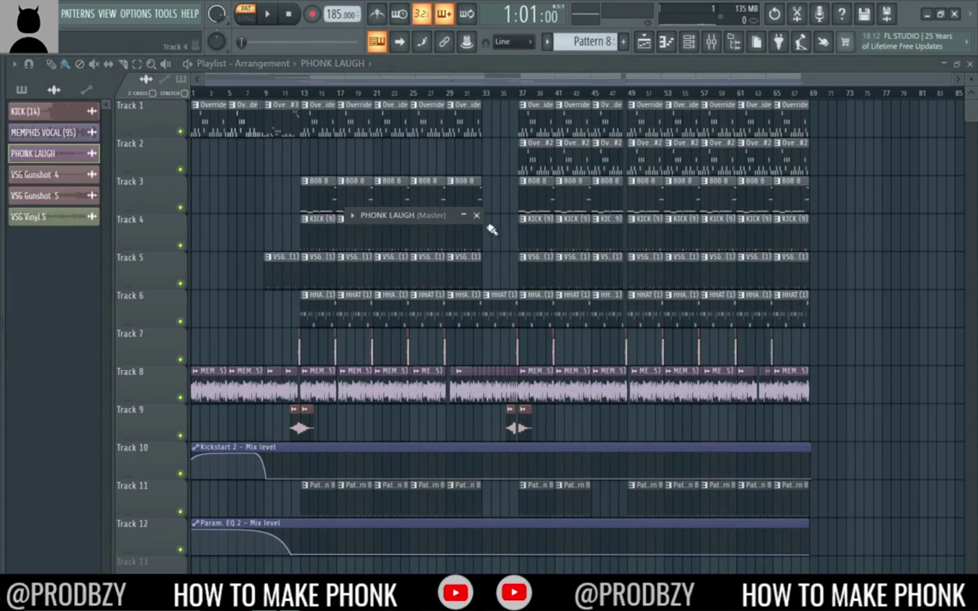
click(477, 216)
click(34, 174)
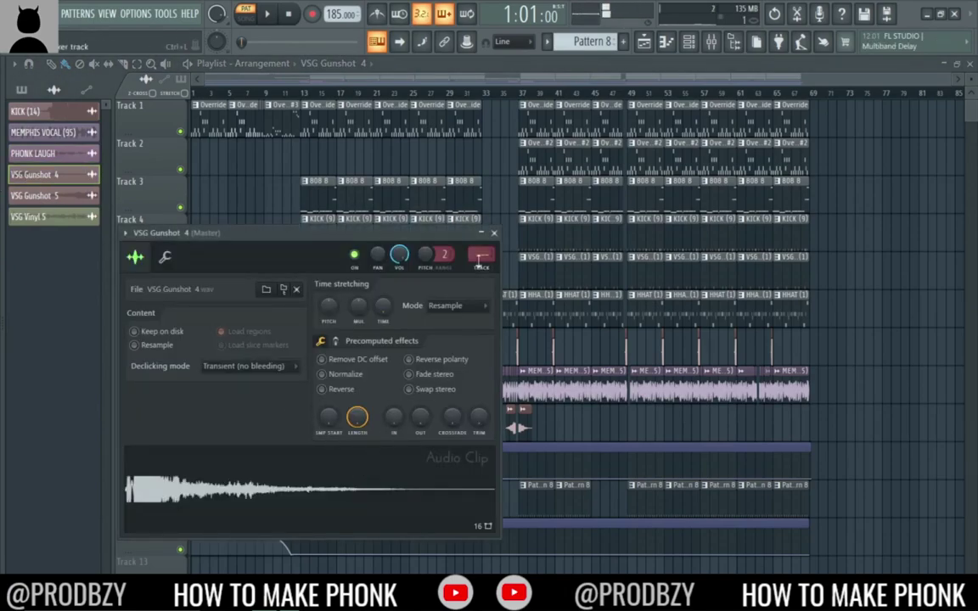
click(493, 232)
Step: Inspect the sample settings of the VSG Gunshot 5 and VSG Vinyl 5 audio clips
click(60, 195)
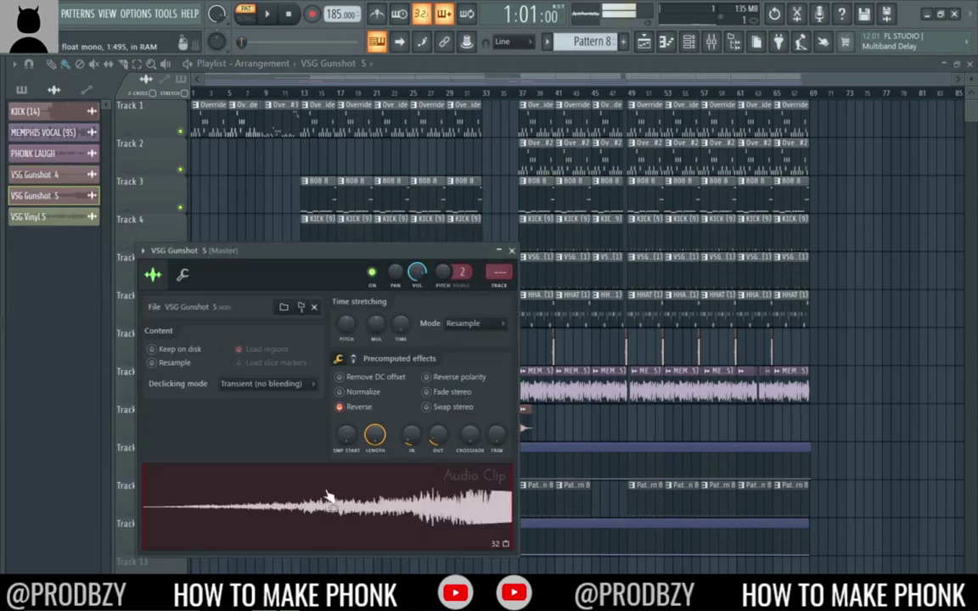
click(512, 251)
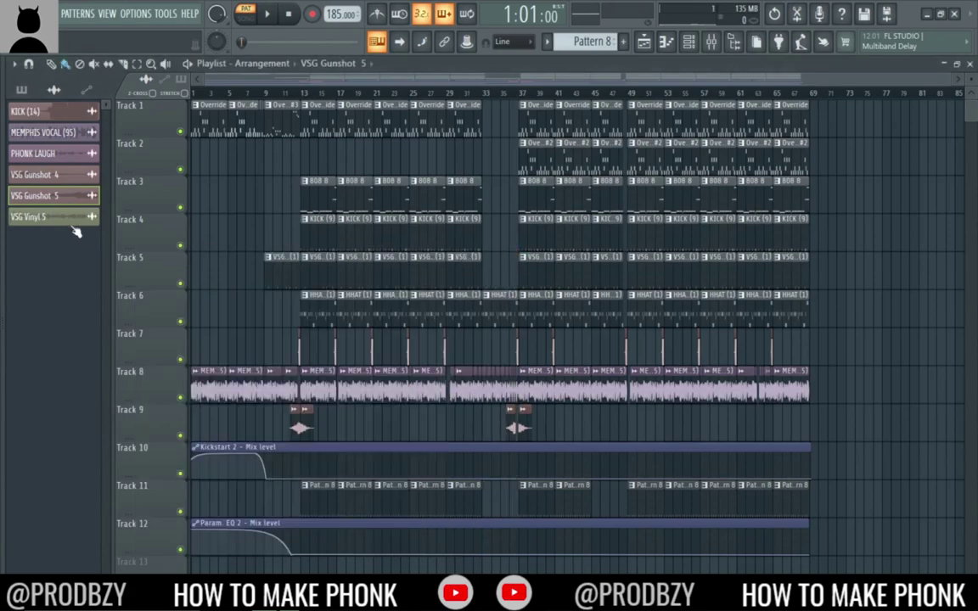
click(57, 217)
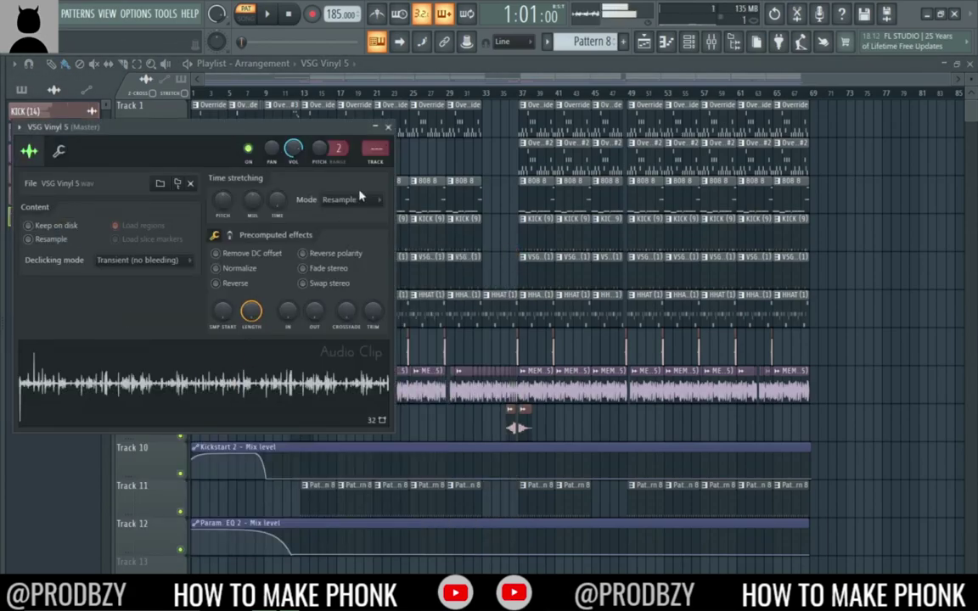
click(388, 127)
Step: Inspect the waveform and sample settings of the MEMPHIS VOCAL (95) audio clip
click(36, 133)
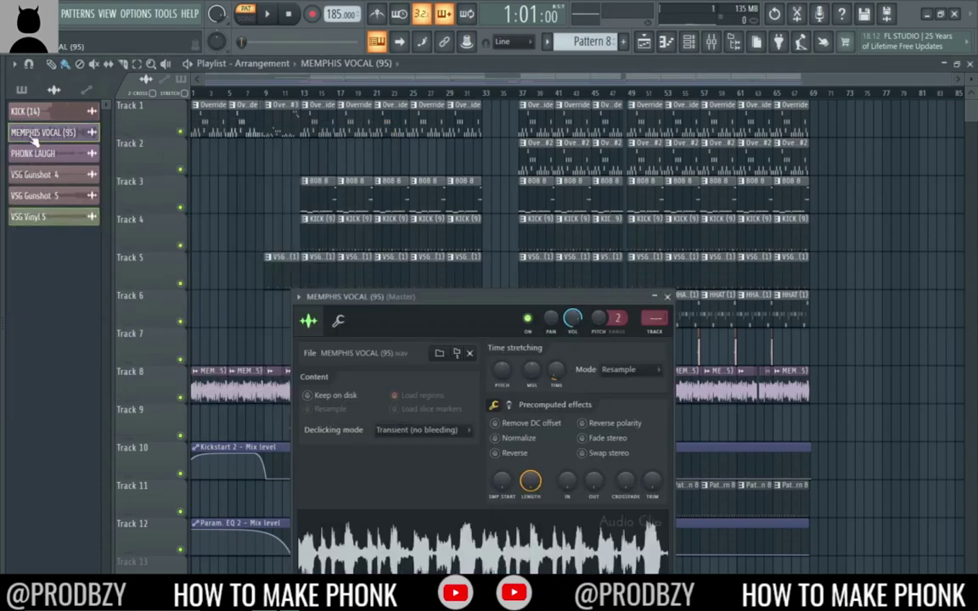
drag(545, 292, 462, 169)
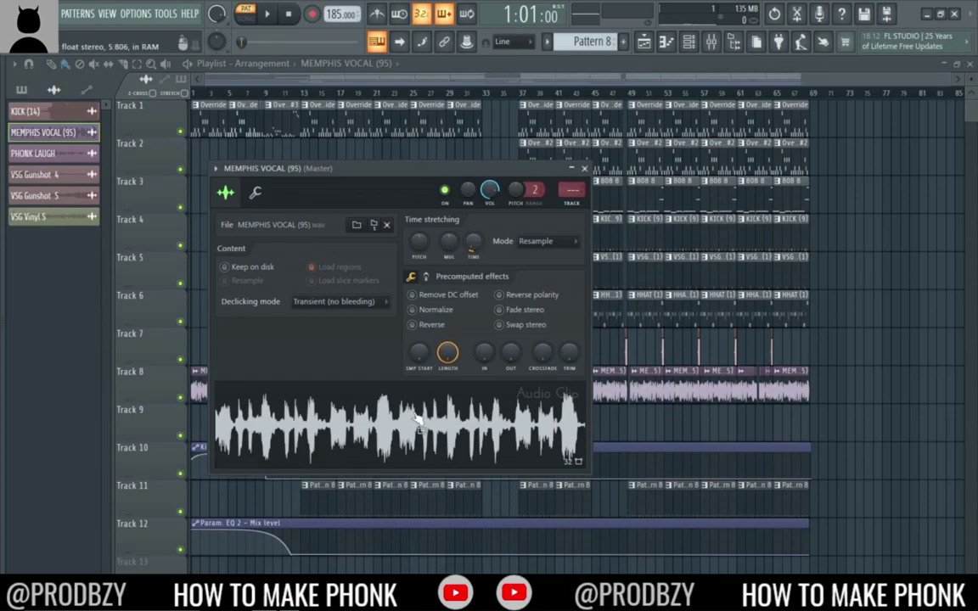
click(585, 168)
Step: Set playback to song mode and inspect the Master's Kickstart 2 and Fruity parametric EQ 2 settings
key(l)
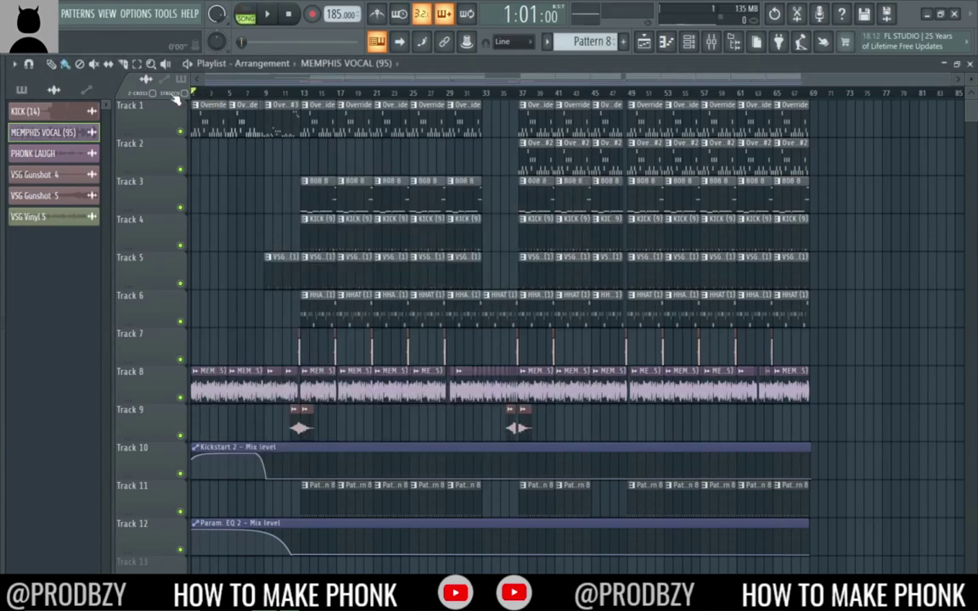
click(717, 49)
click(865, 105)
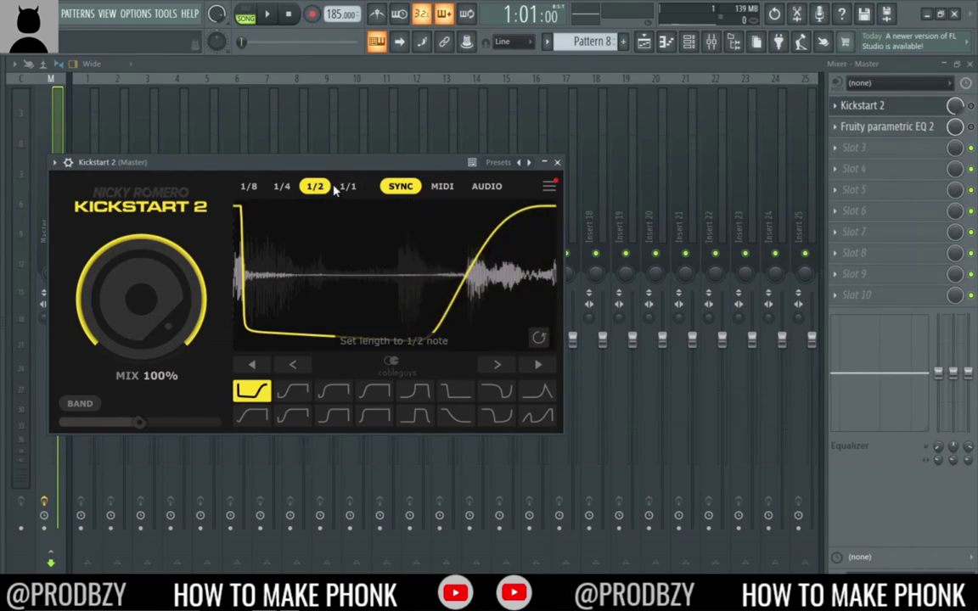
click(558, 162)
click(897, 129)
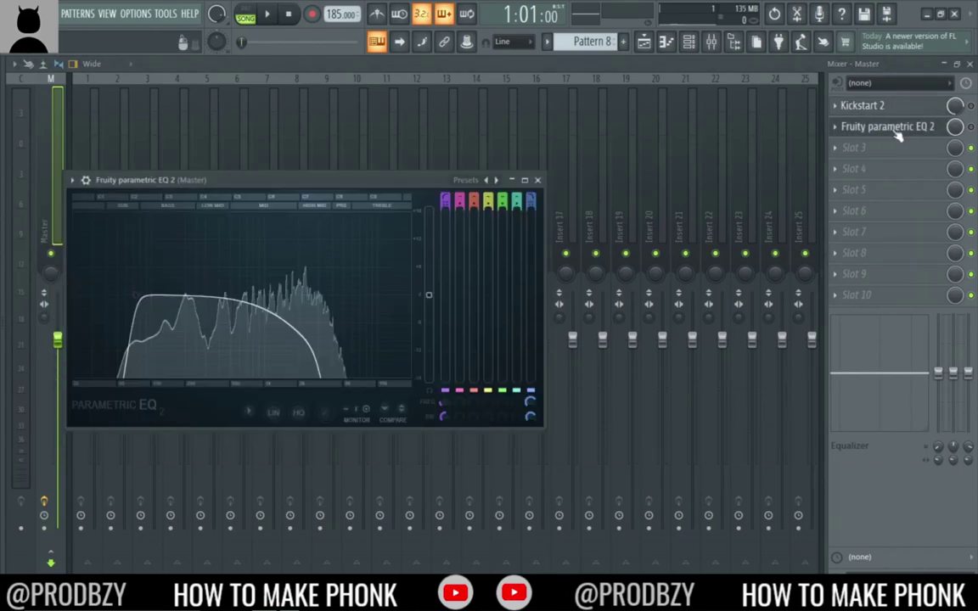
Step: Review the presets and the low-pass band of the Master's Fruity parametric EQ 2, and close the plugin and the mixer
click(467, 181)
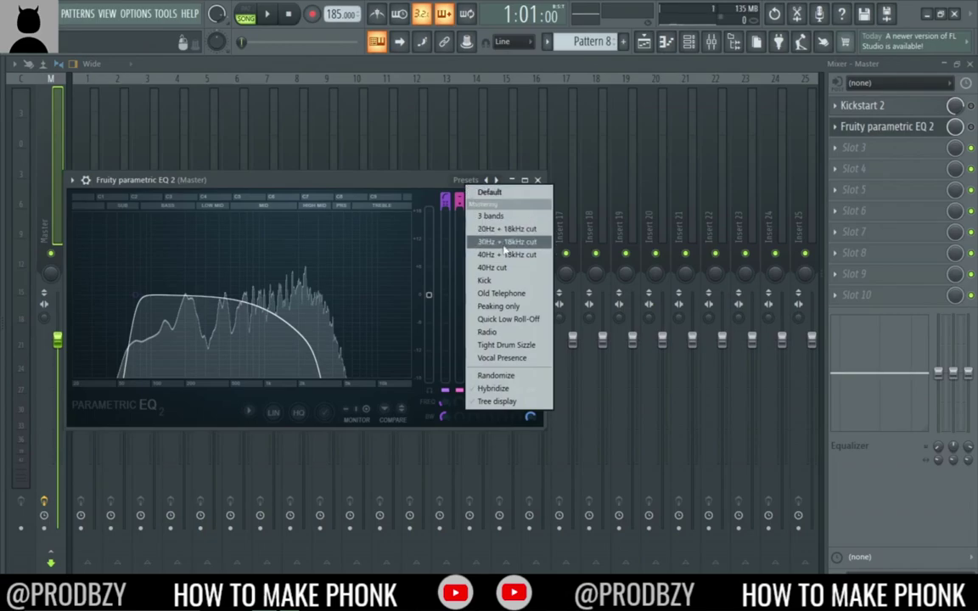
click(430, 185)
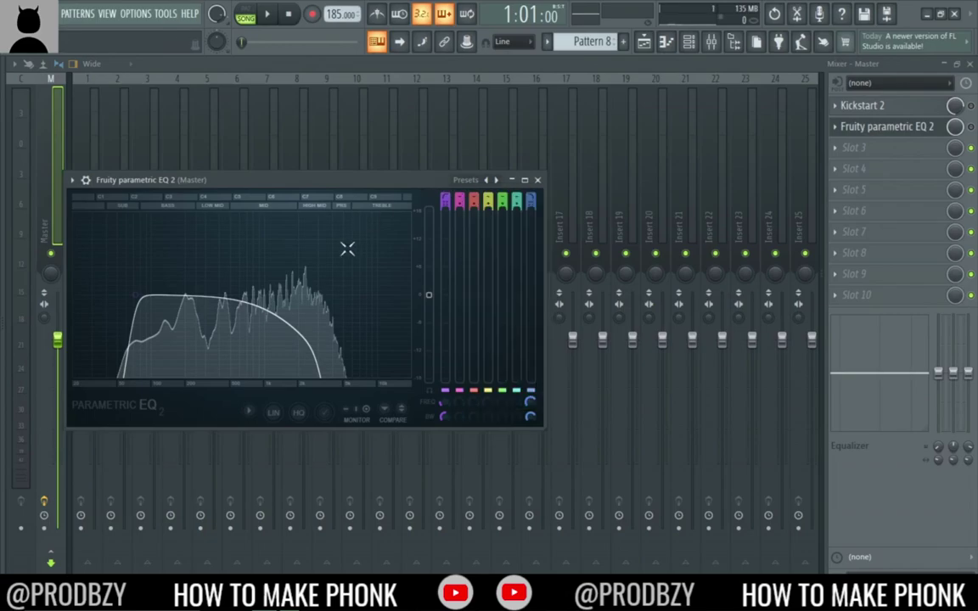
scroll(313, 303, up, 2)
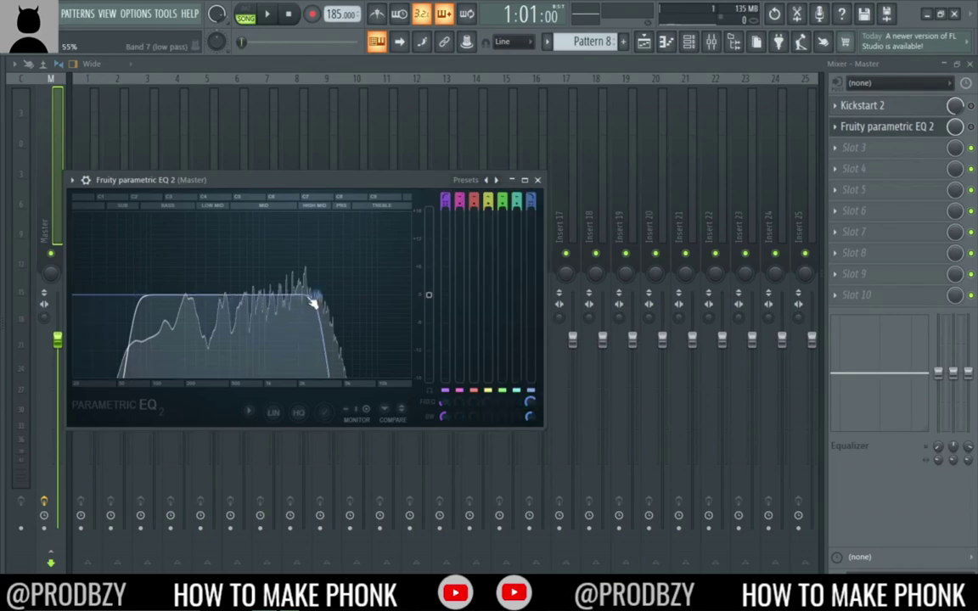
click(540, 180)
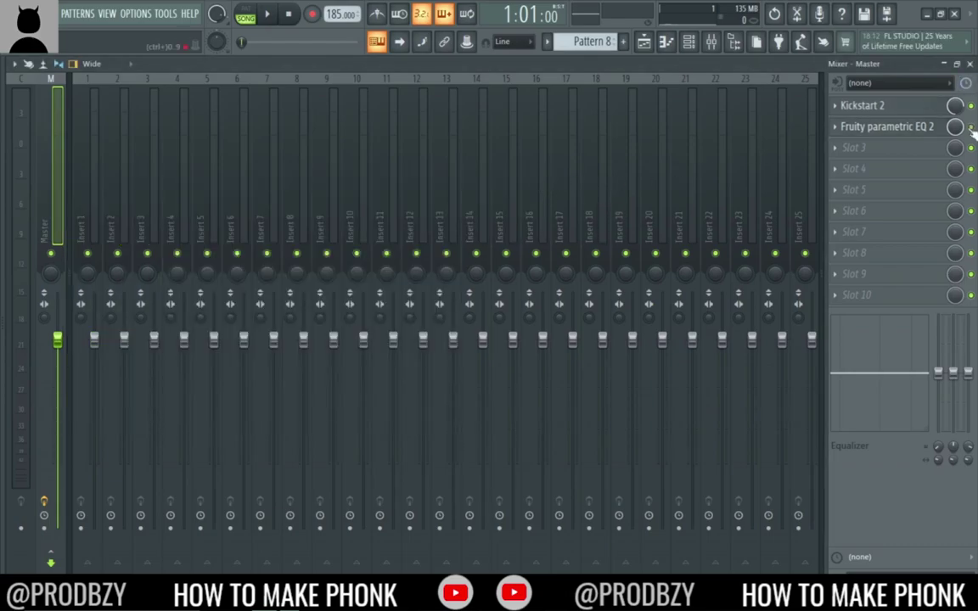
click(969, 64)
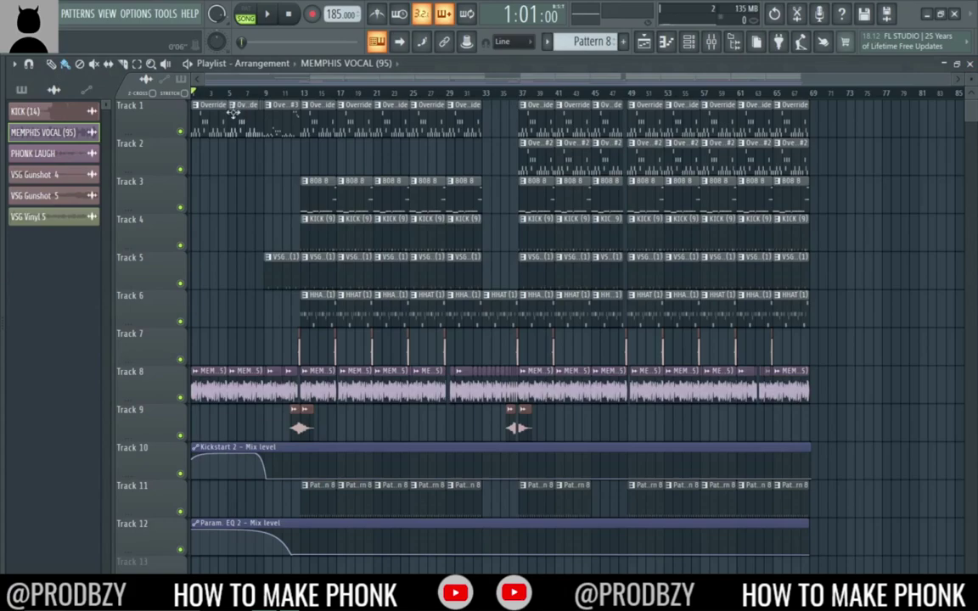
Step: Play the full song arrangement in the playlist with the pattern list shown, following it through to the closing section
key(space)
click(21, 89)
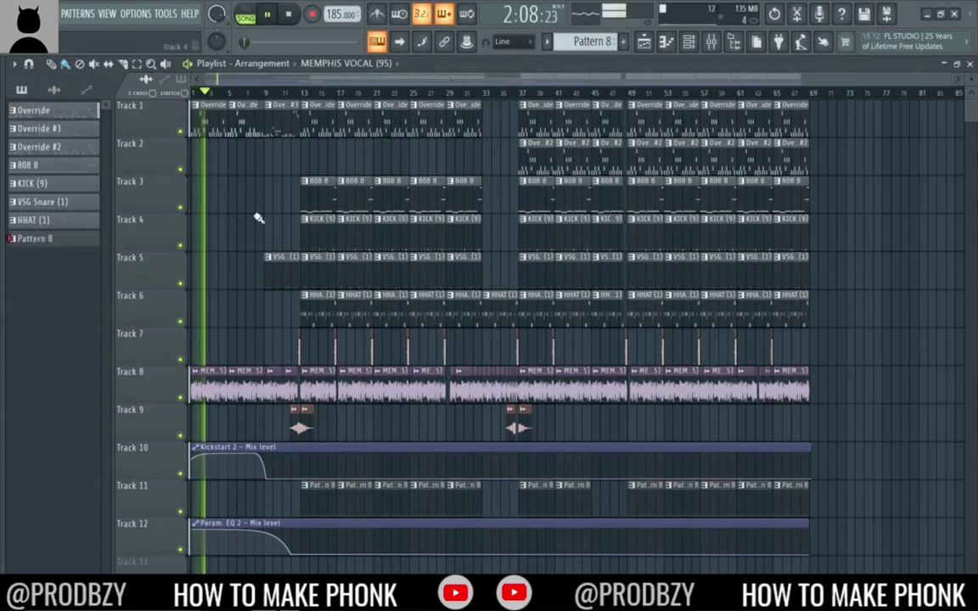
scroll(254, 218, up, 5)
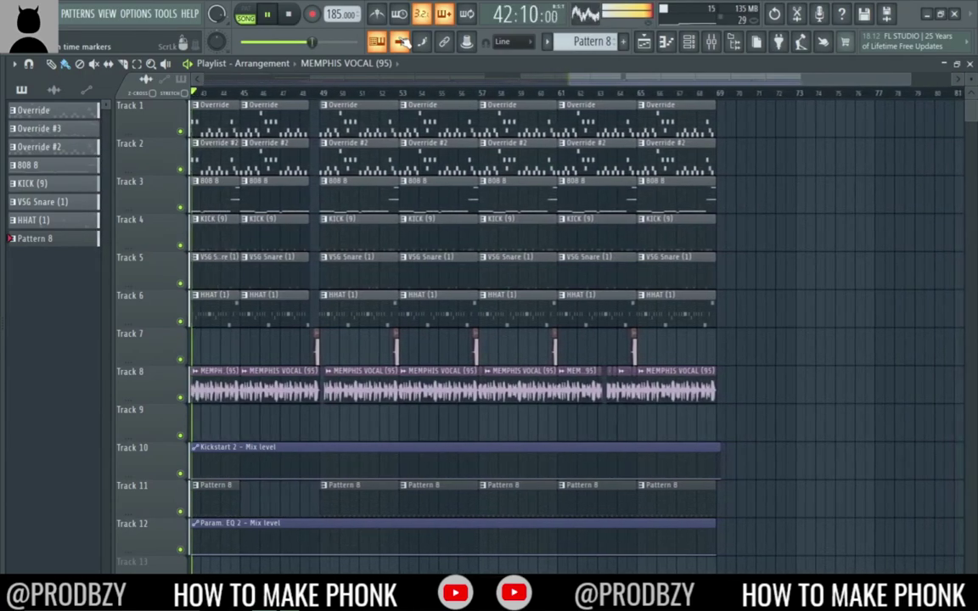
drag(562, 83, 188, 82)
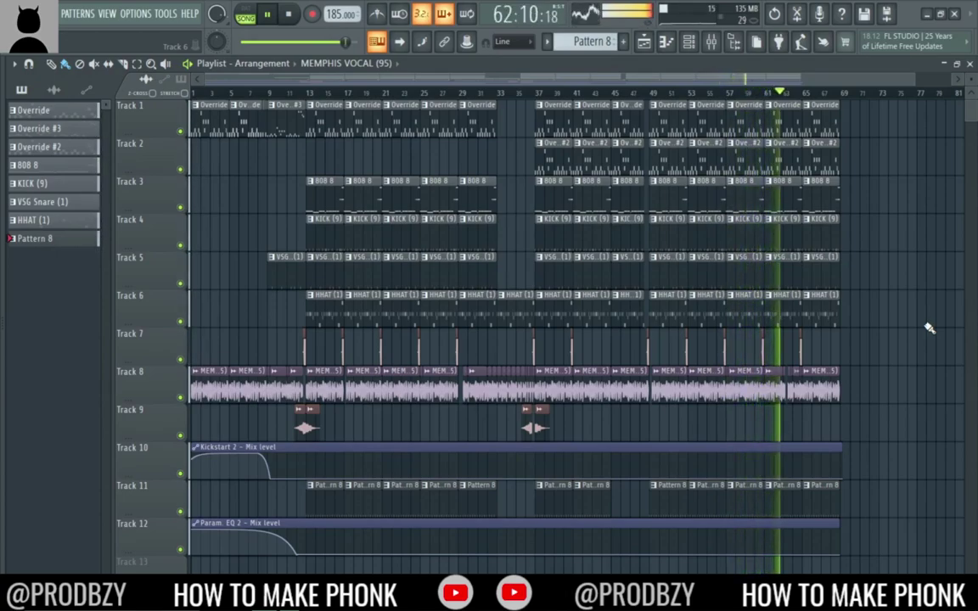
Step: Place a Pattern 8 clip on Track 11 starting at bar 69, directly after the last existing clip
click(853, 496)
drag(873, 485, 815, 517)
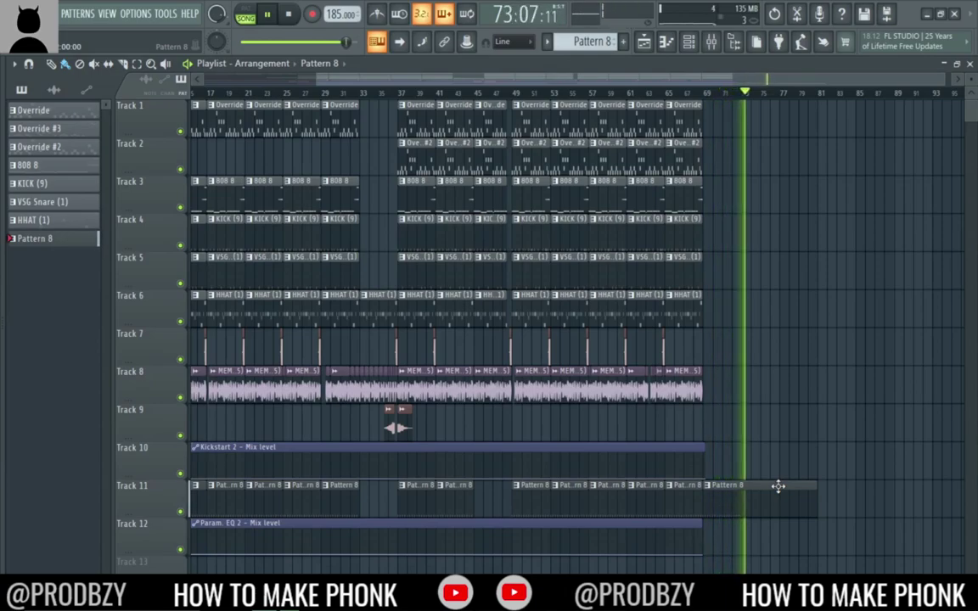
scroll(782, 465, down, 2)
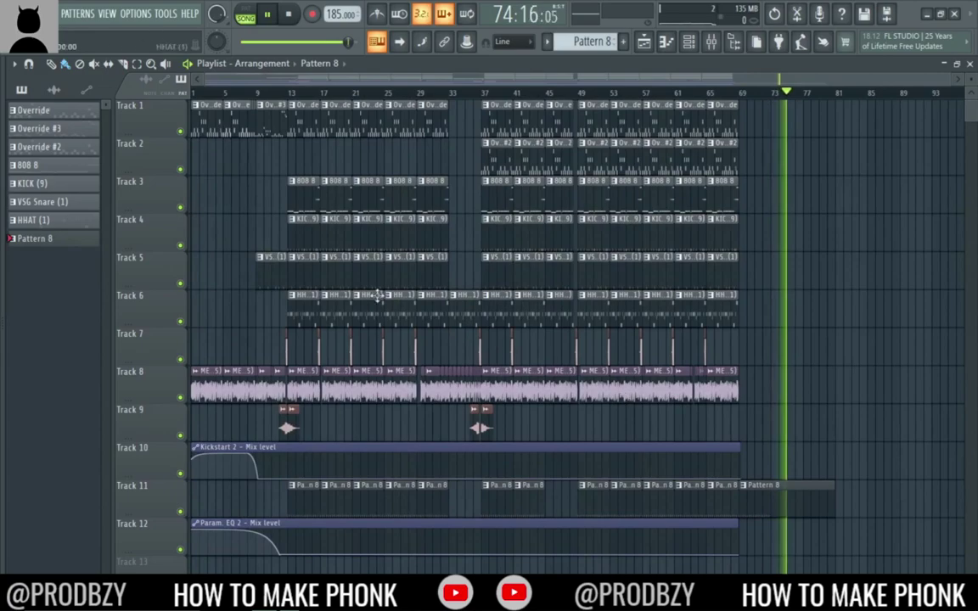